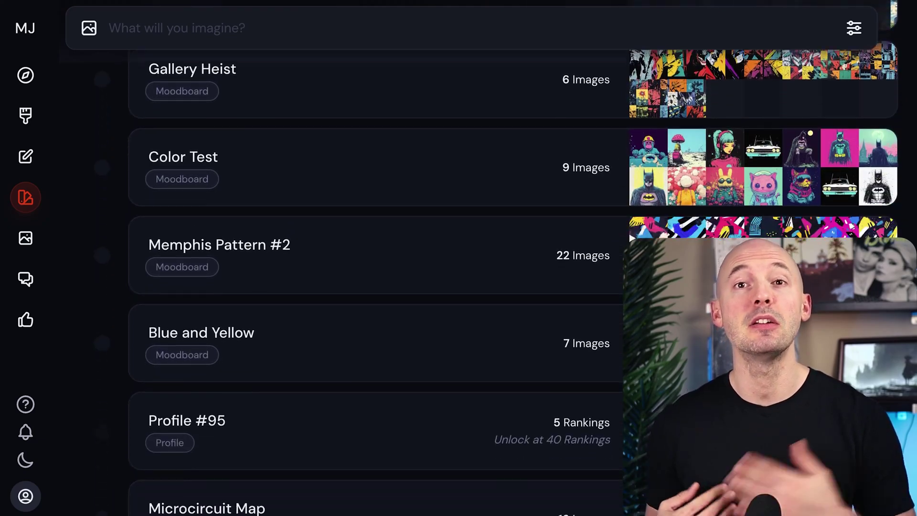
scroll(377, 258, down, 14)
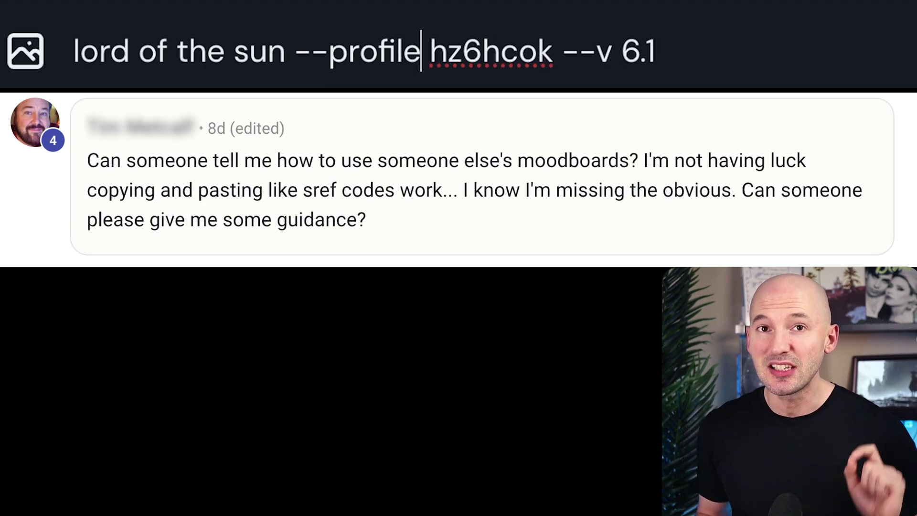
Step: Cut '--profile' down to '--p' in the lord of the sun prompt
key(BackSpace)
key(BackSpace)
key(BackSpace)
key(BackSpace)
key(BackSpace)
key(BackSpace)
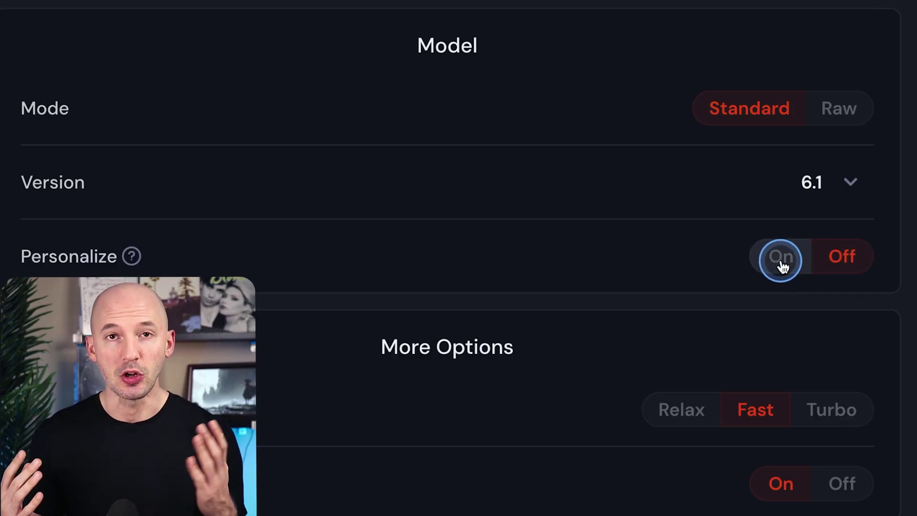
Step: Turn Personalize on with the Edge Detection moodboard and enter 'dolphin monument --p none'
click(781, 260)
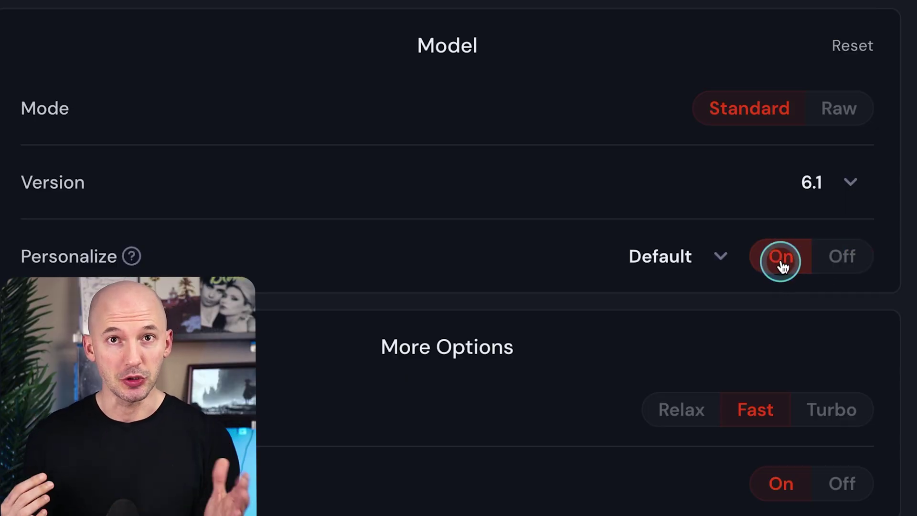
click(724, 260)
scroll(647, 324, down, 5)
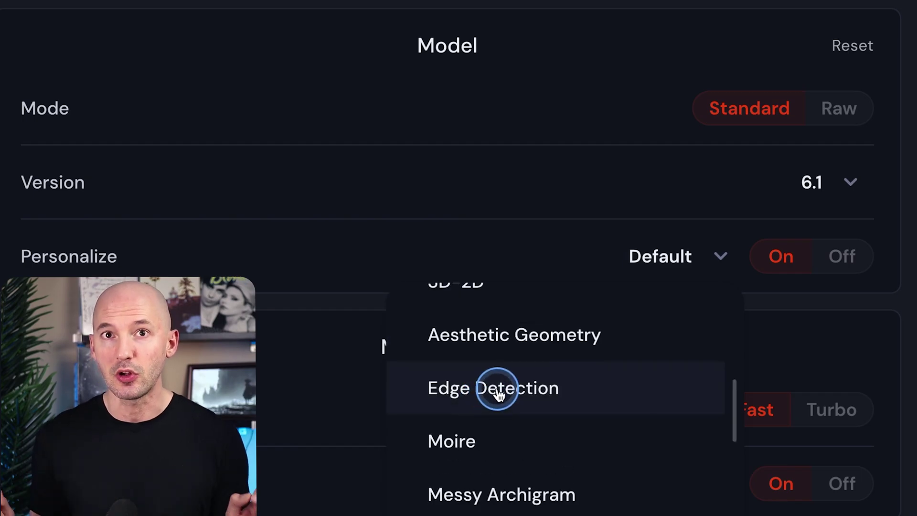
click(497, 390)
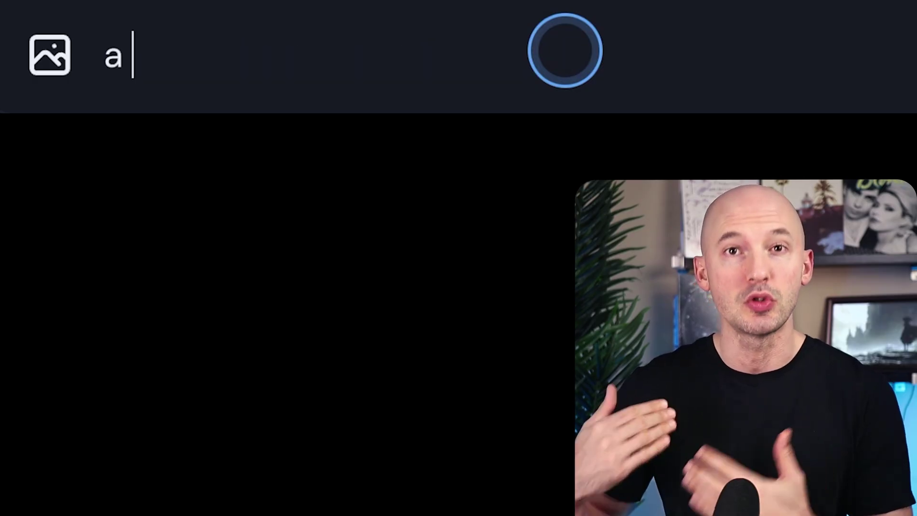
text(dolphin monument)
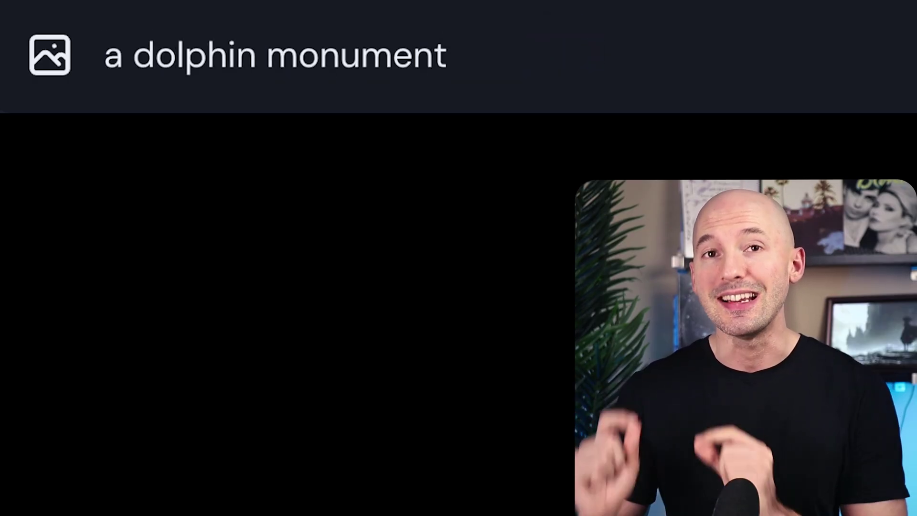
text( --p none)
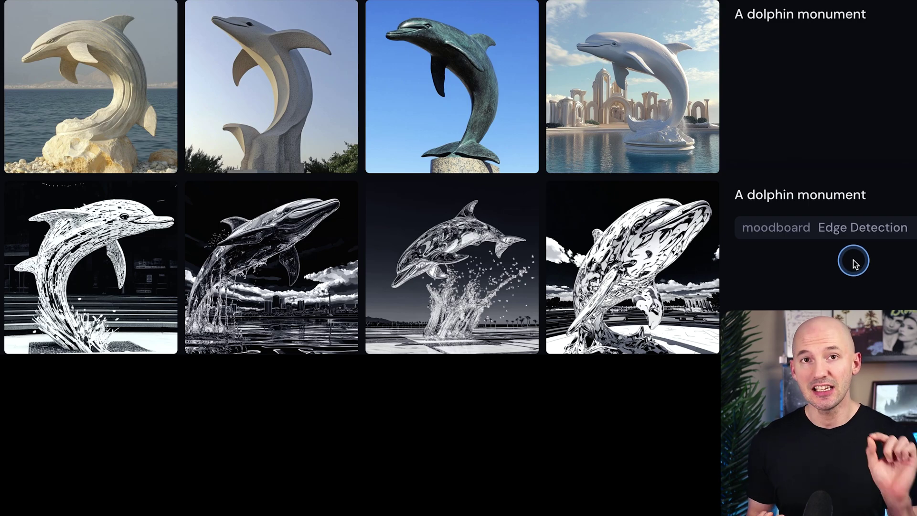
mouse_move(834, 88)
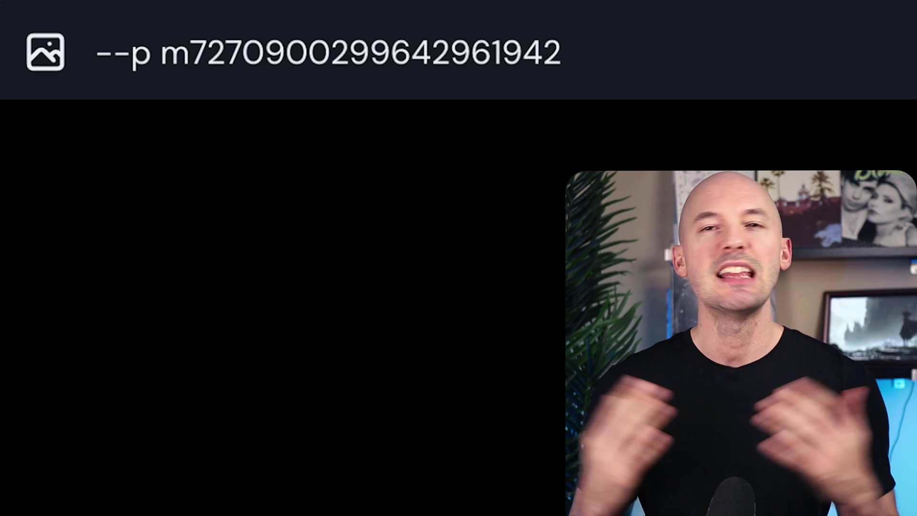
Step: Insert the permutation list {"",@,#,&} ahead of the moodboard code in the prompt
text({"")
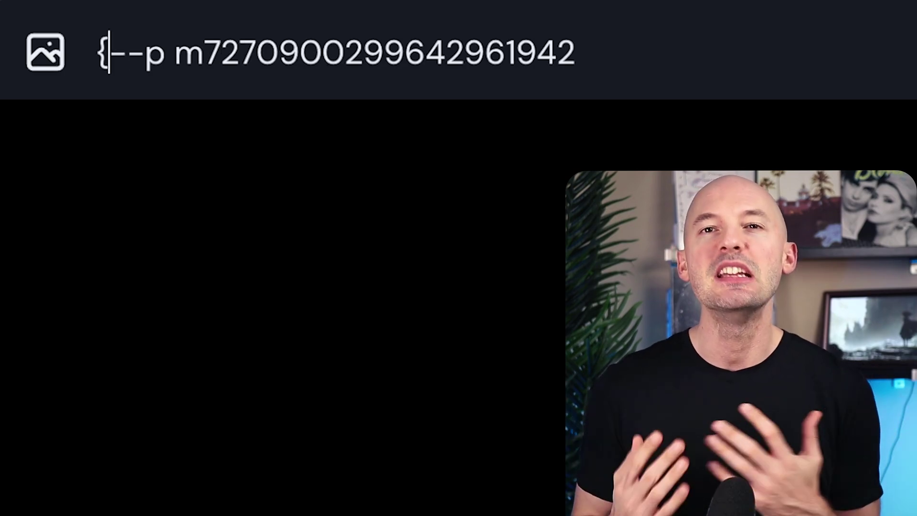
text(,@)
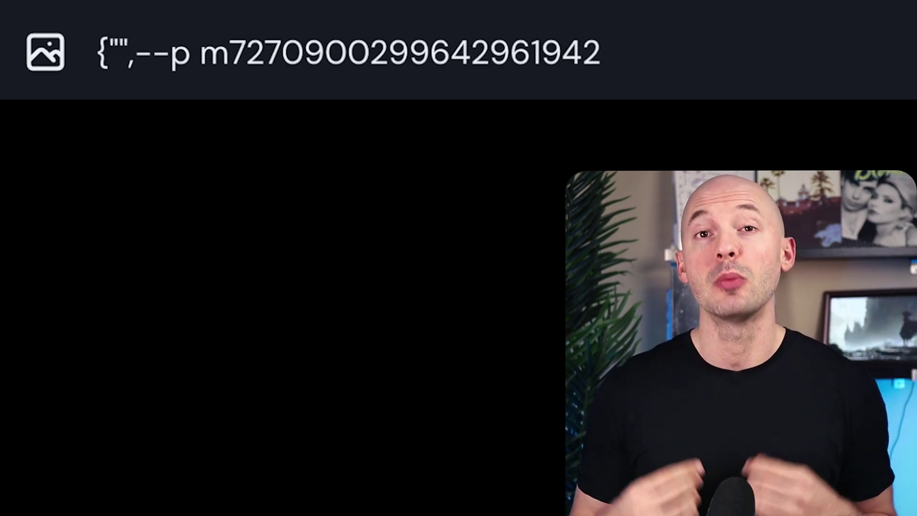
text(,#,)
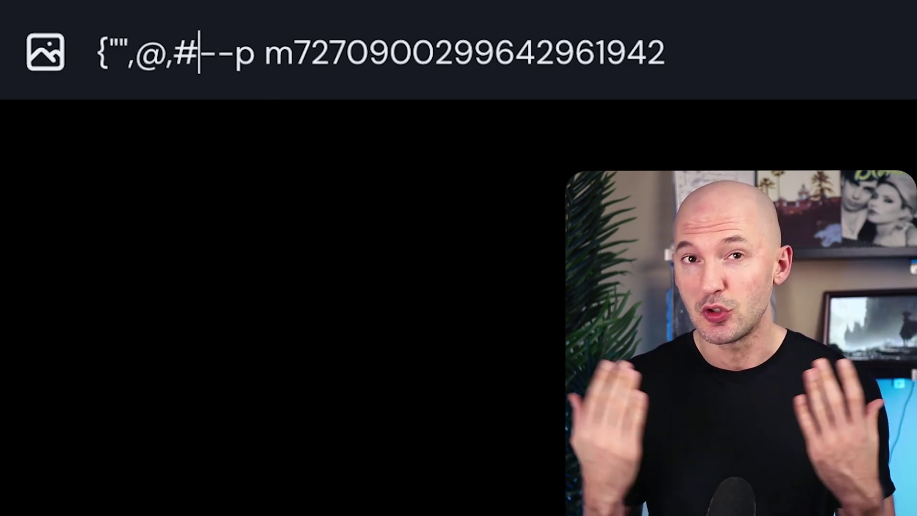
text(&})
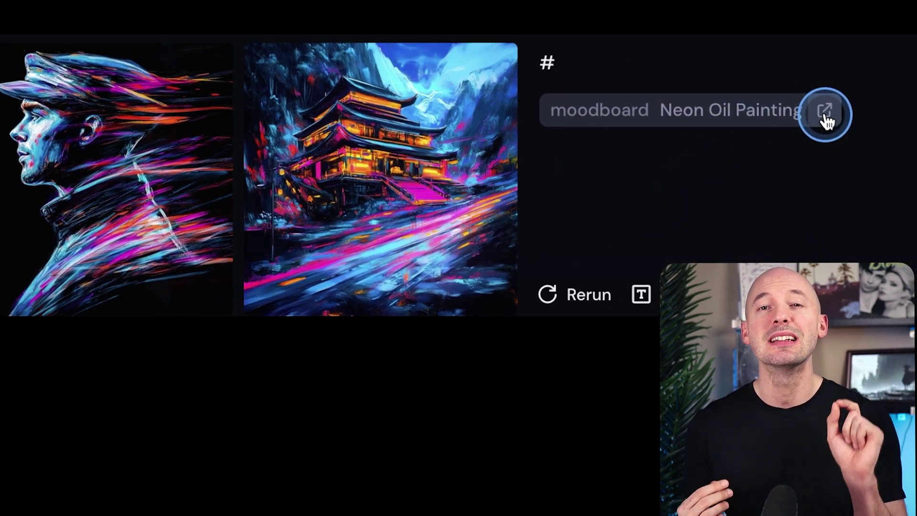
Step: Open the Neon Oil Painting moodboard page and delete the purple roadster with yellow headlights
click(825, 115)
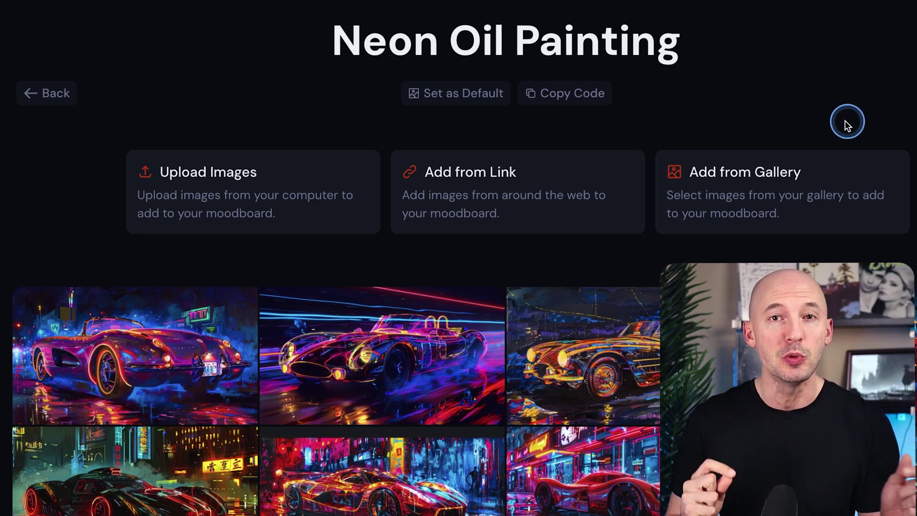
scroll(847, 125, down, 6)
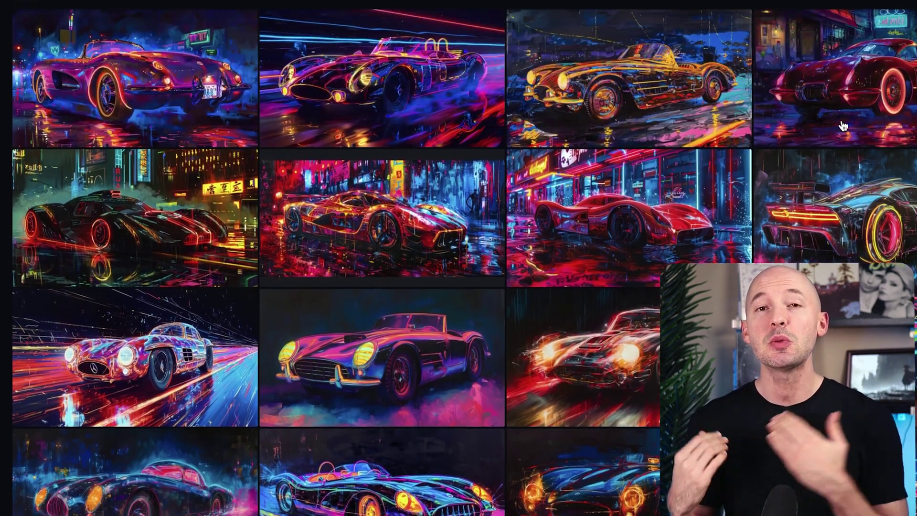
scroll(706, 131, up, 1)
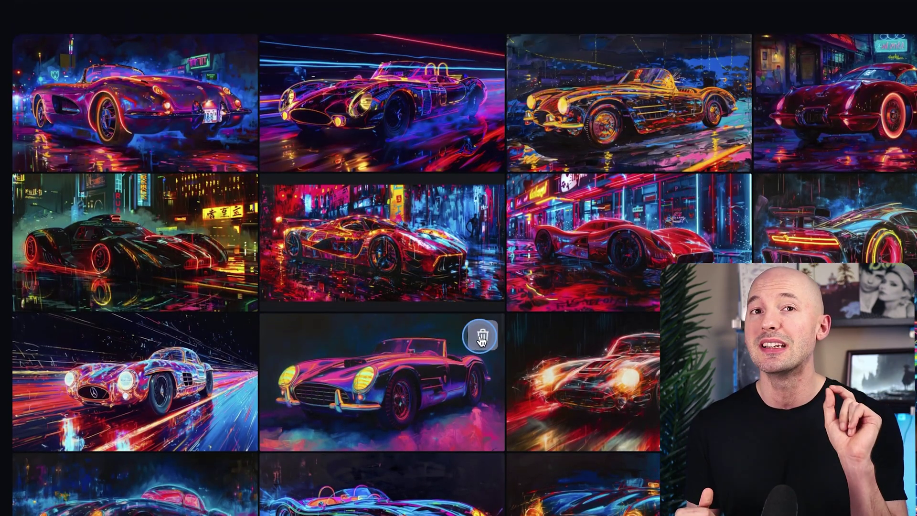
click(483, 337)
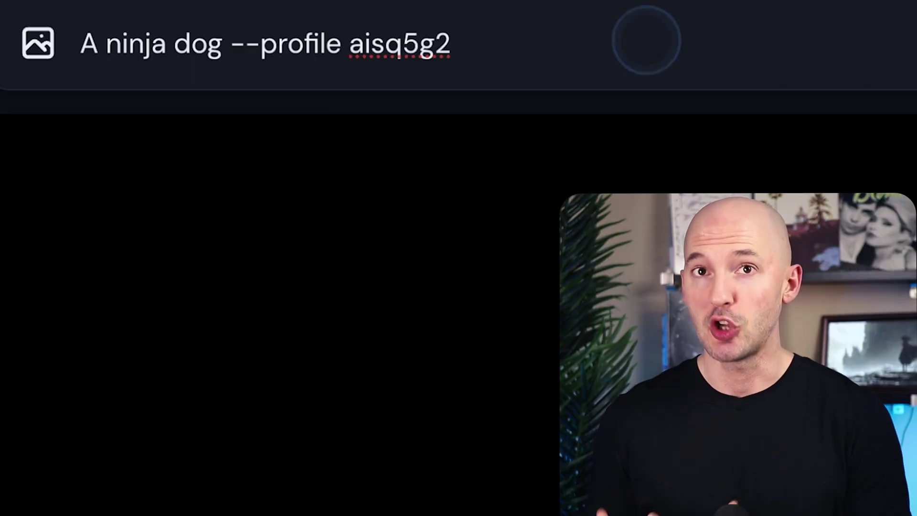
Step: Add --s {100,500,1000} to the ninja dog prompt, drop Stylization to 0, and type '-style raw'
text(--s )
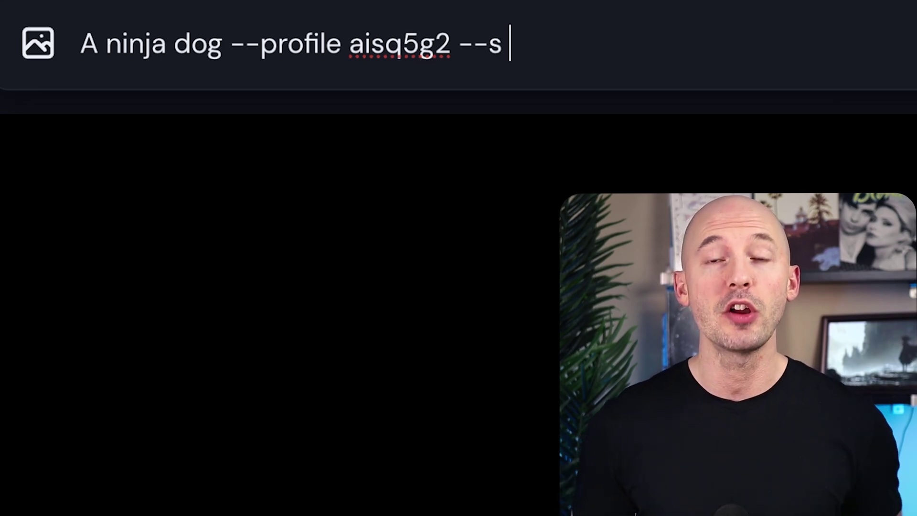
text({100,)
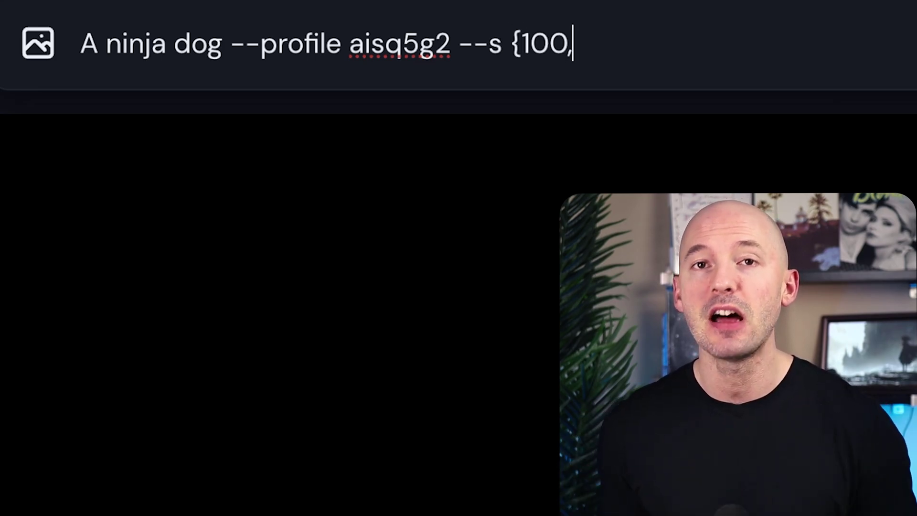
text(500,1000)
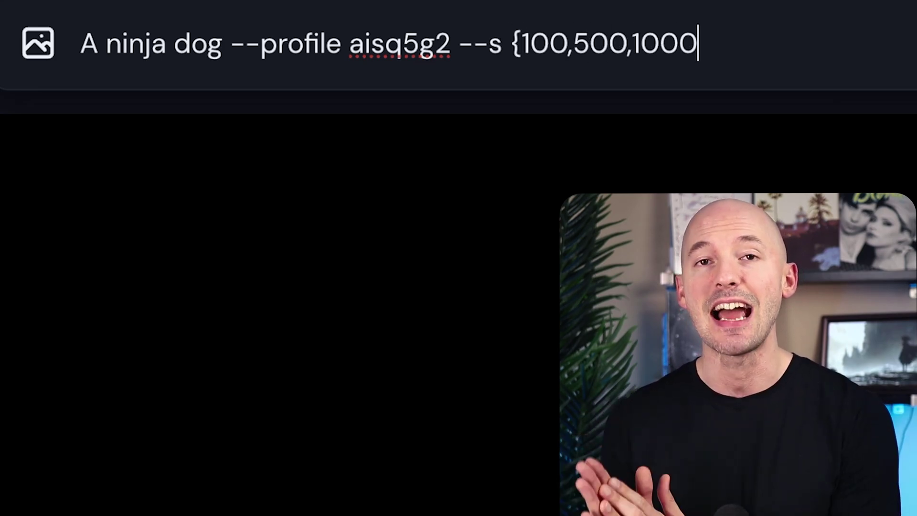
text(})
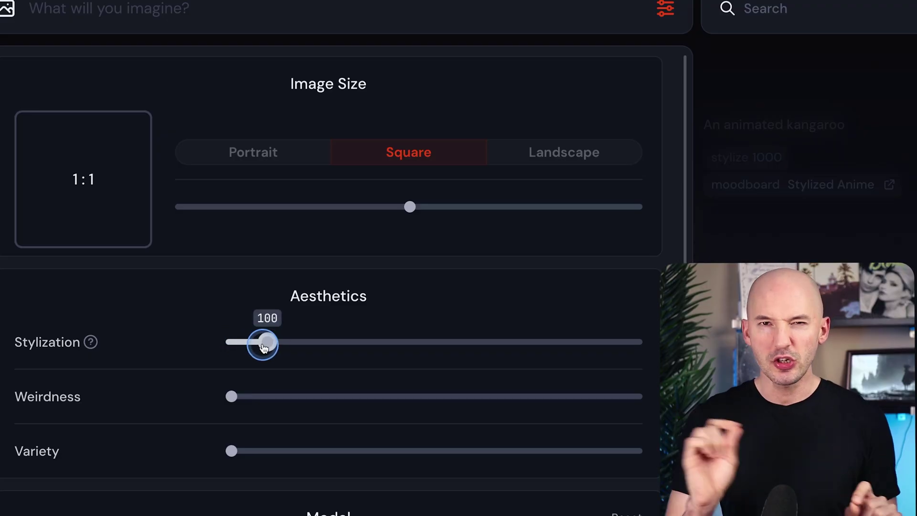
drag(262, 342, 320, 349)
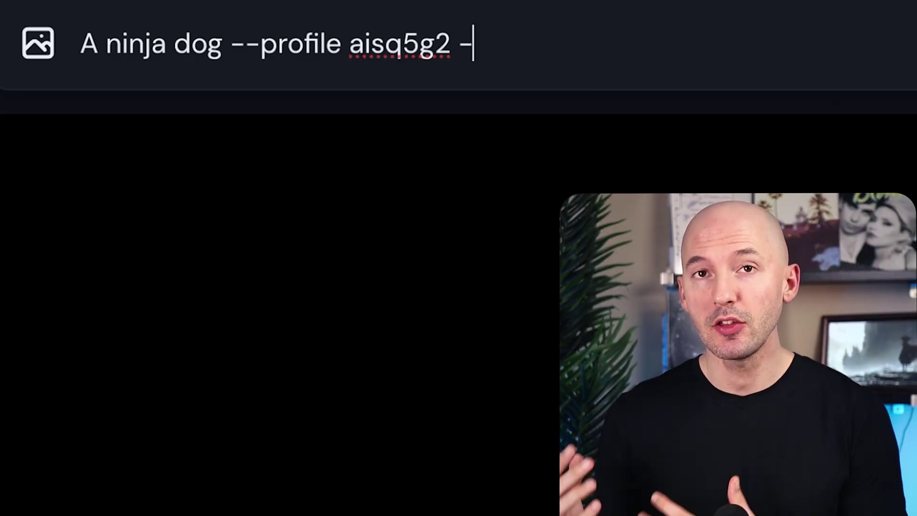
text(-style )
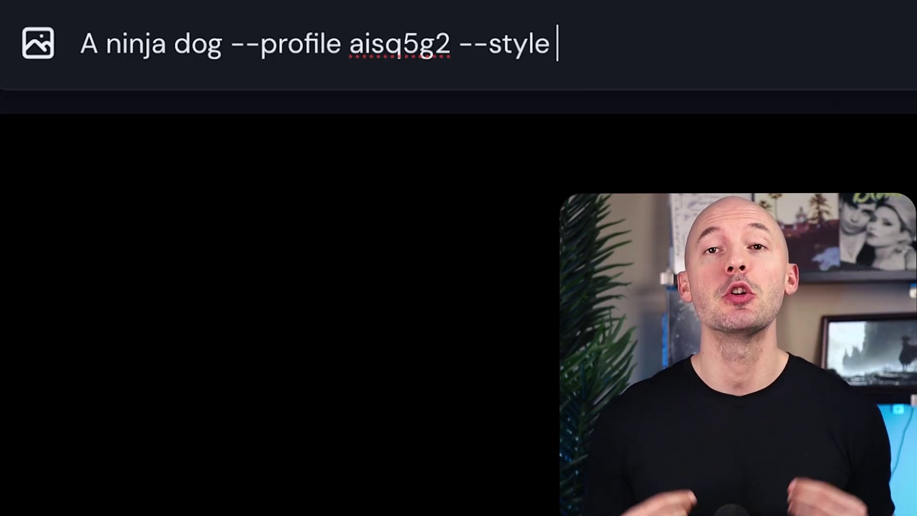
text(raw)
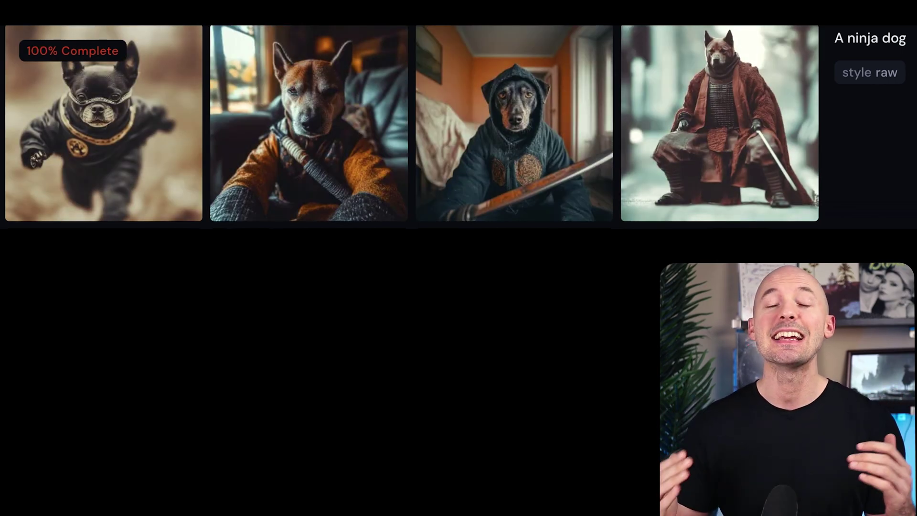
Step: View the running ninja dog result enlarged and step to the next image in the set
click(95, 191)
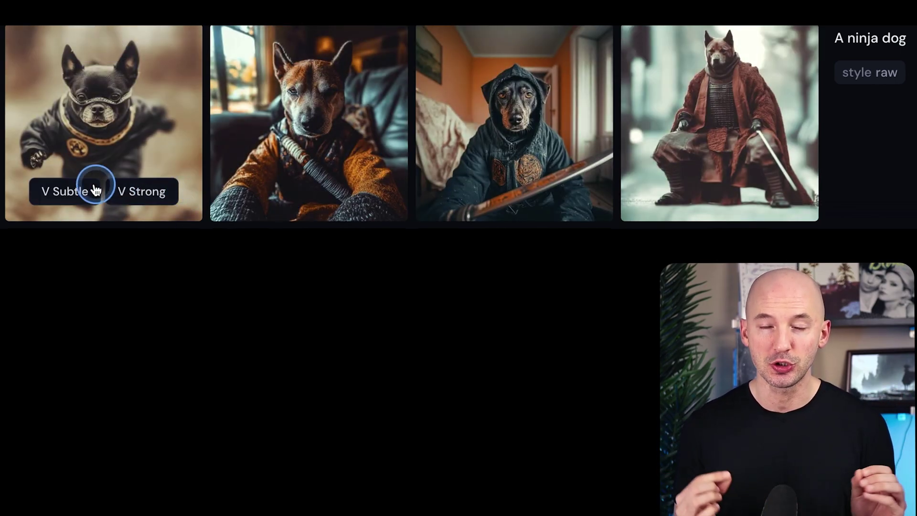
click(146, 124)
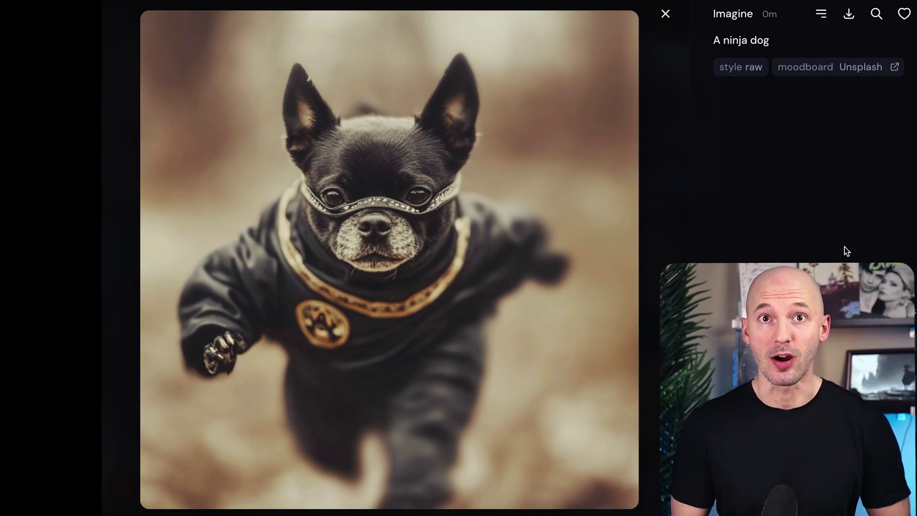
key(Right)
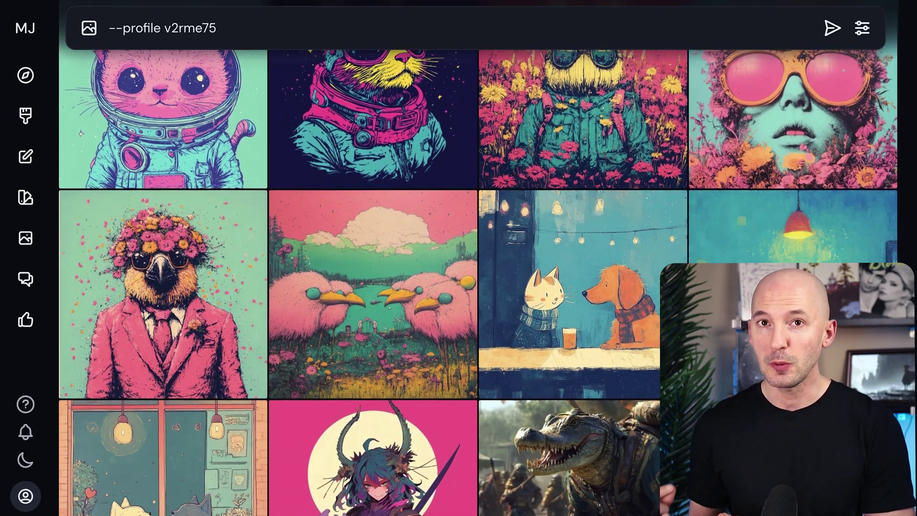
scroll(479, 265, down, 5)
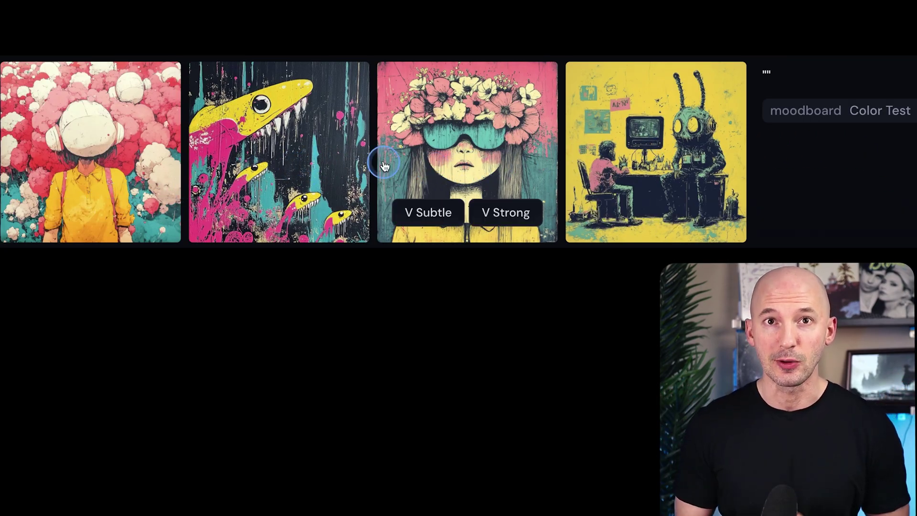
mouse_move(652, 167)
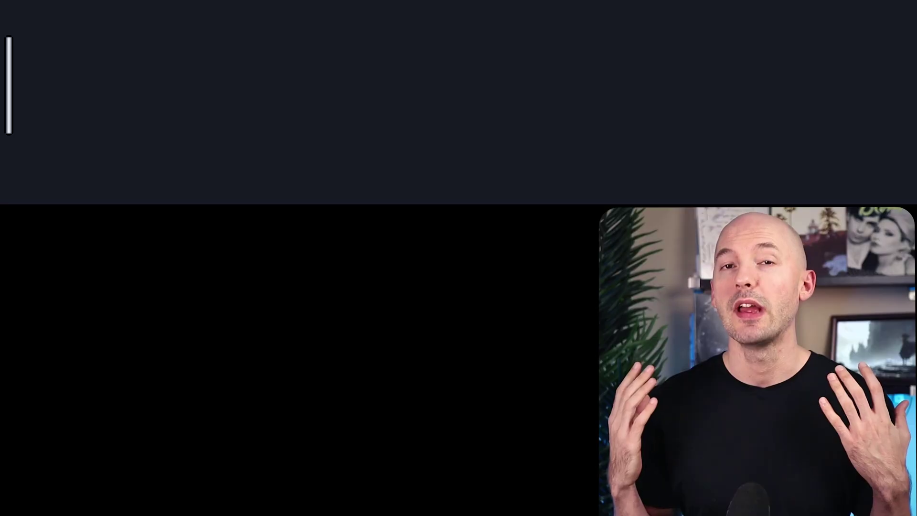
Step: Generate the knight with --s {40,50,60} and compare the stylize 40, 50 and 60 versions
text(--s {40,50,6)
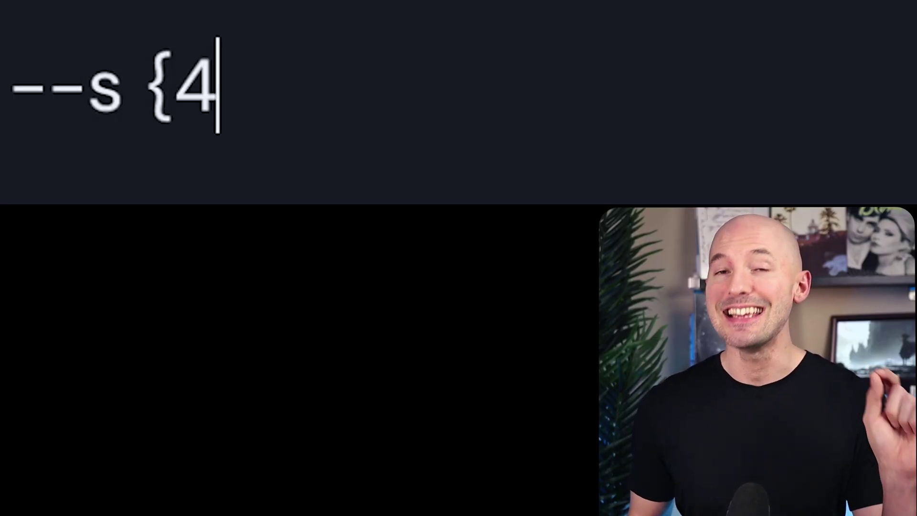
text(0})
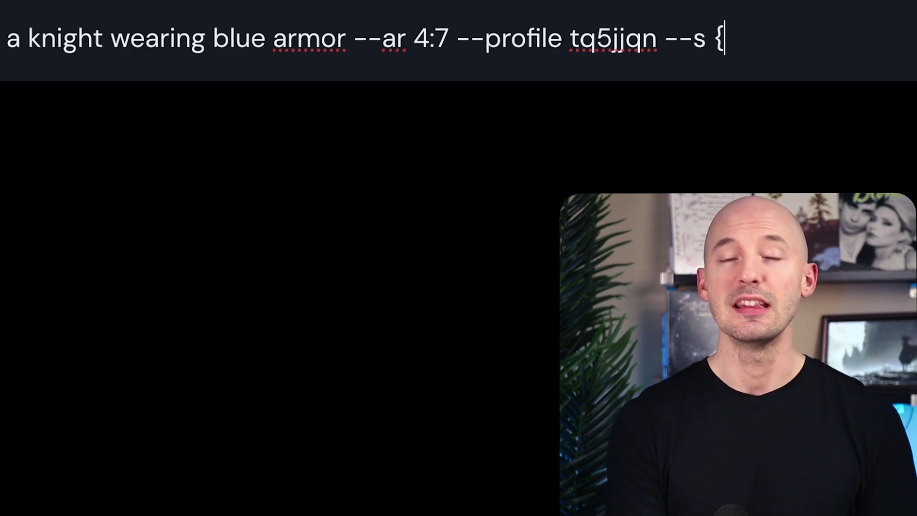
text(40,50,60)
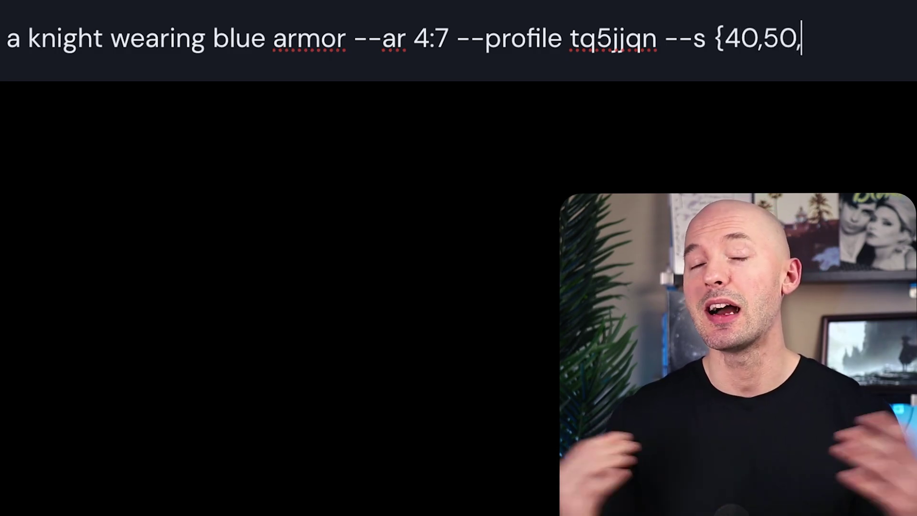
text(})
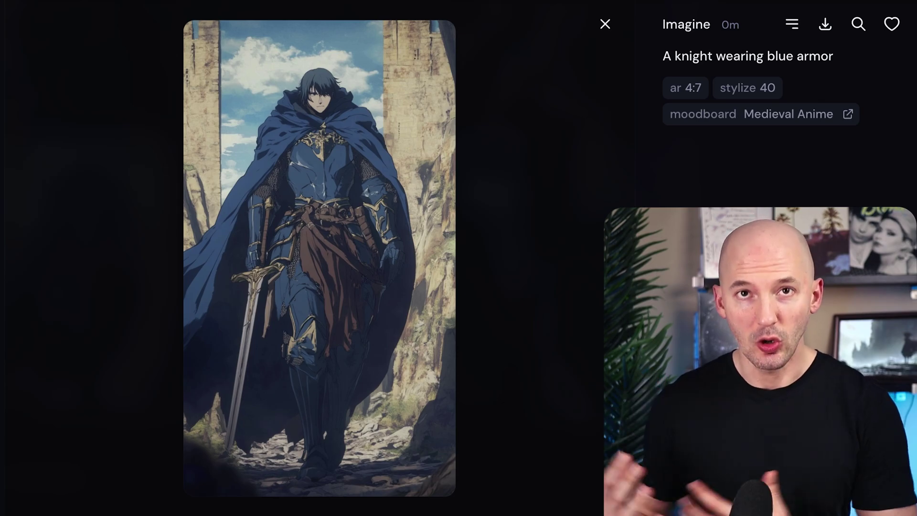
key(Right)
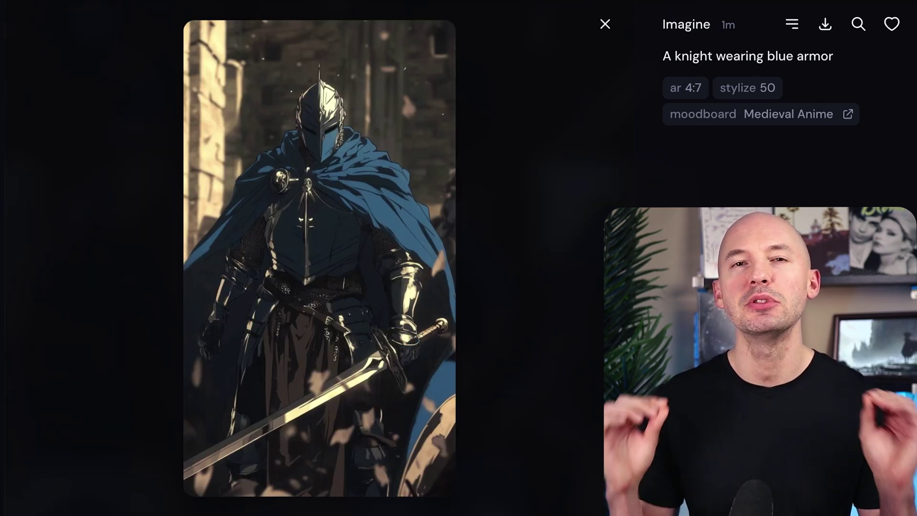
key(Right)
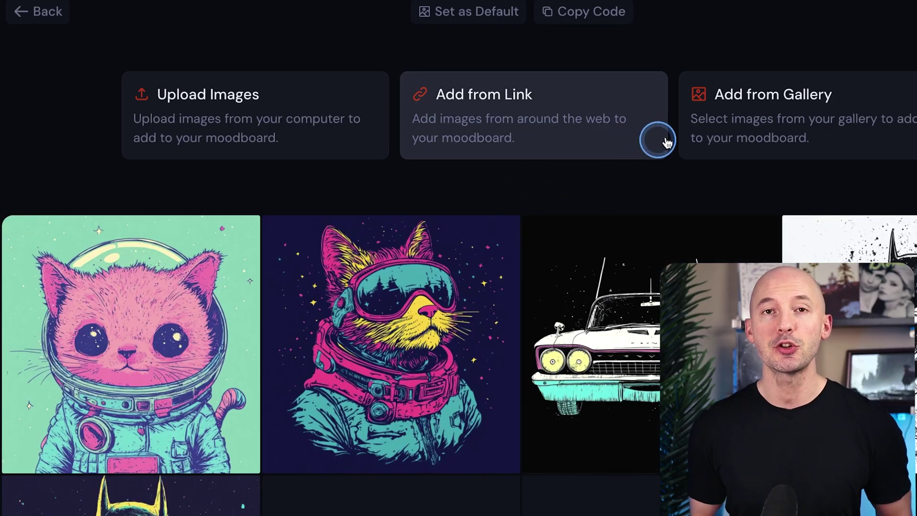
Step: Drag the white car and two monochrome Batman images from the gallery onto the moodboard
click(770, 130)
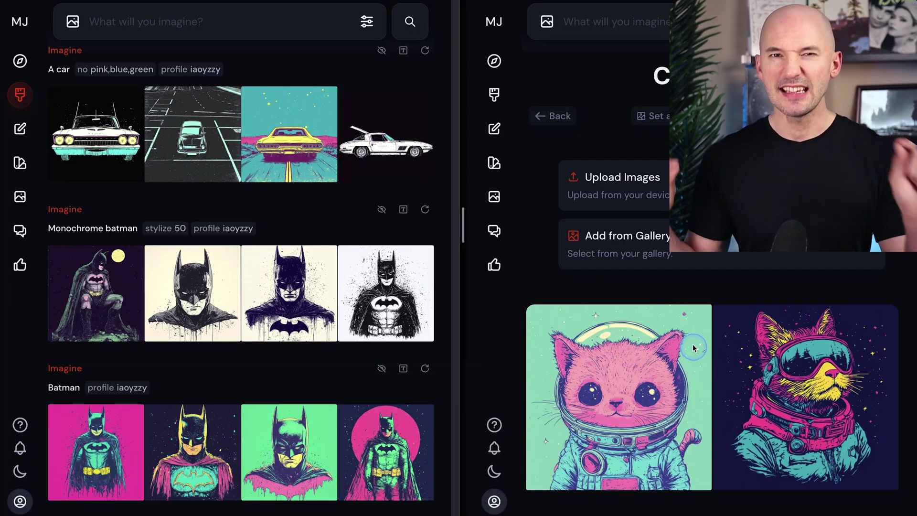
drag(95, 129, 662, 329)
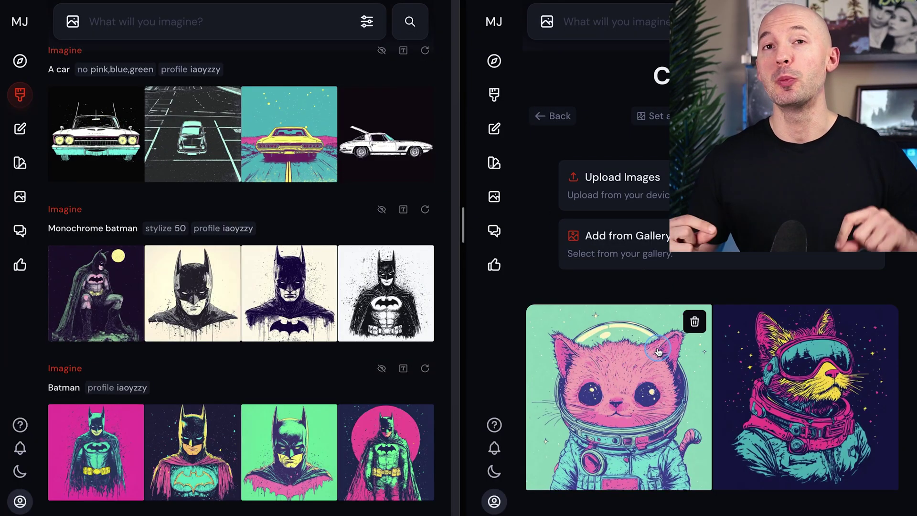
drag(386, 294, 783, 339)
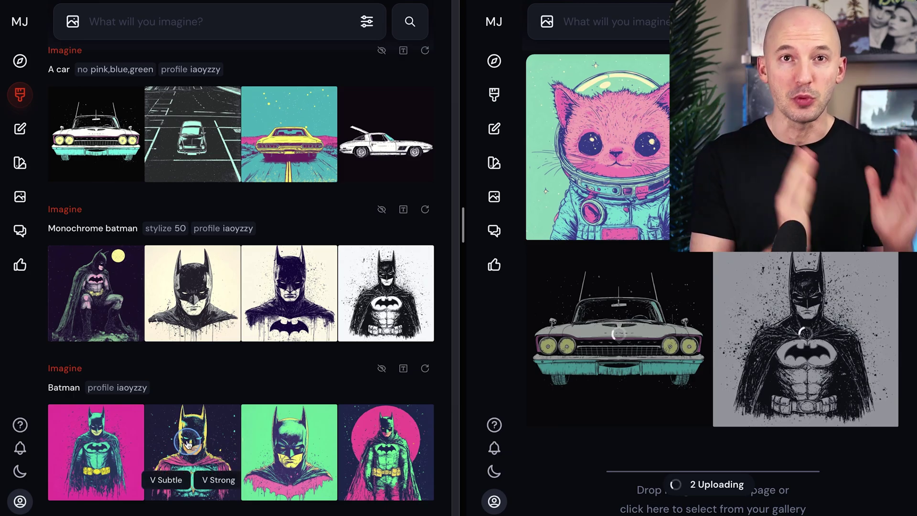
drag(386, 453, 625, 349)
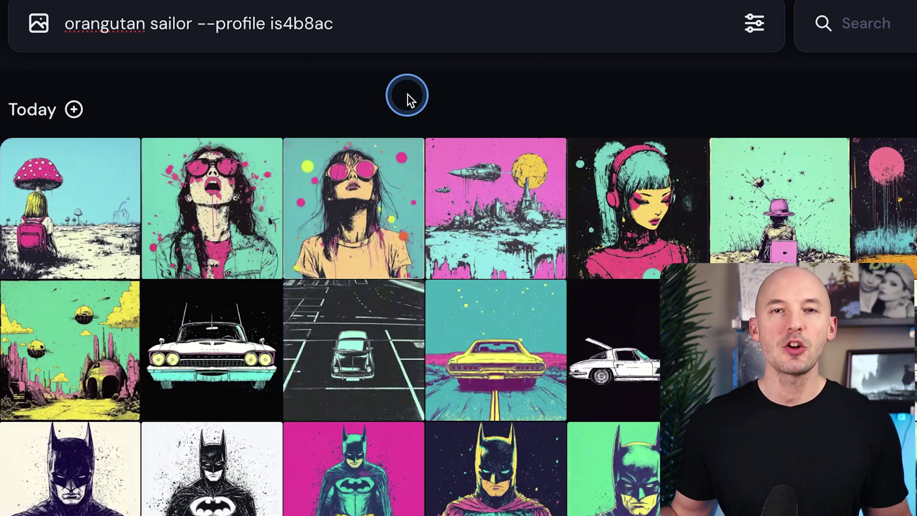
Step: Submit 'orangutan sailor --profile' and filter the gallery to liked images only
click(407, 95)
key(Return)
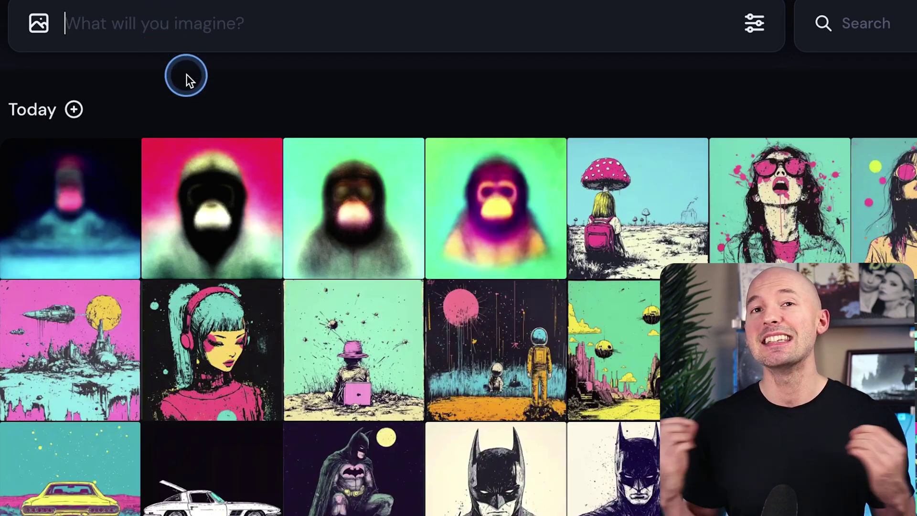
click(399, 252)
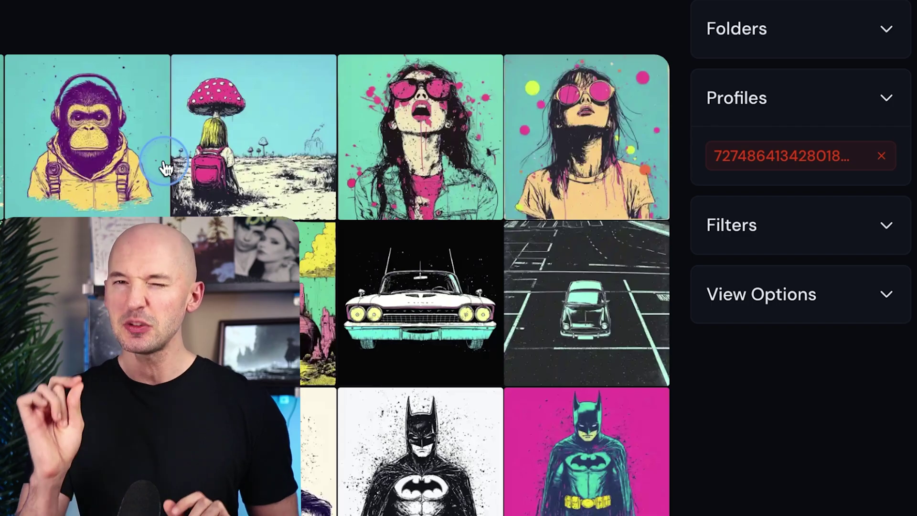
click(758, 229)
click(720, 287)
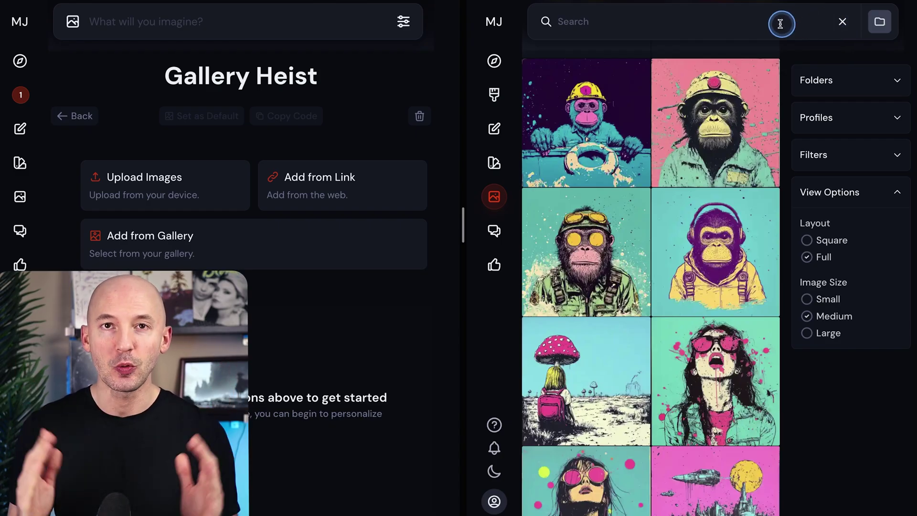
Step: Search the gallery for 'neon' and open a neon mecha image from 11 Sep 2024
click(777, 24)
text(neon)
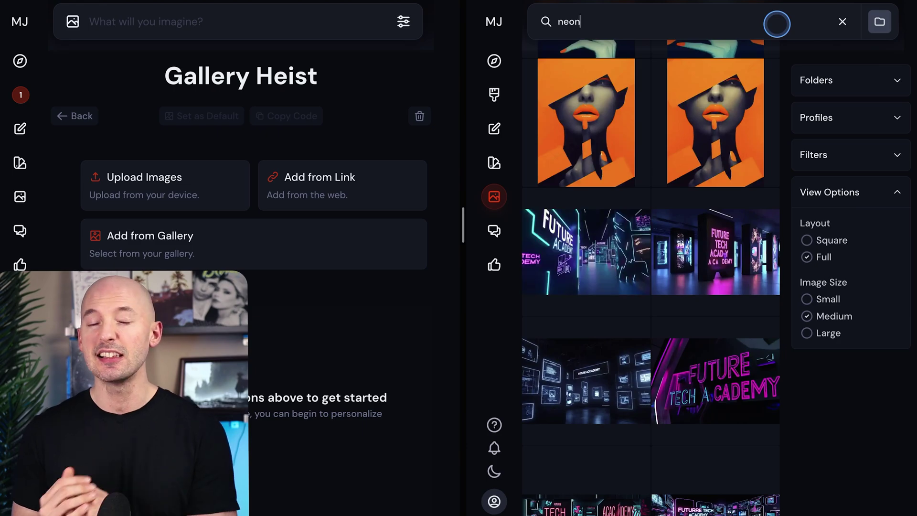
drag(913, 226, 912, 312)
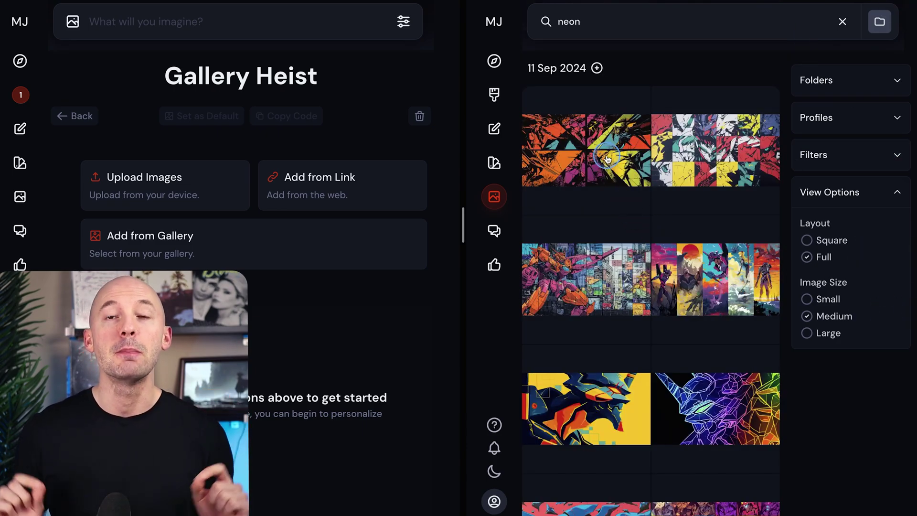
click(607, 159)
Step: Copy the mecha image's prompt and use it to search the gallery for moodboard images
click(807, 476)
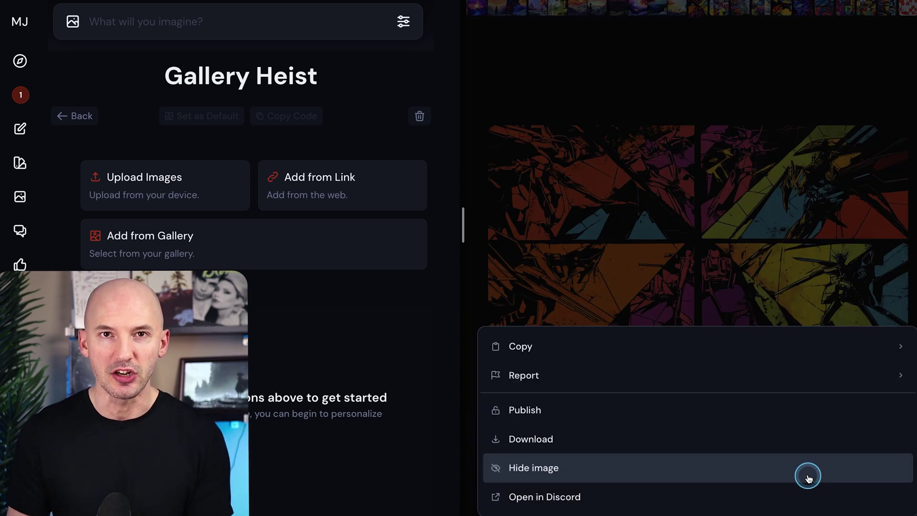
click(725, 355)
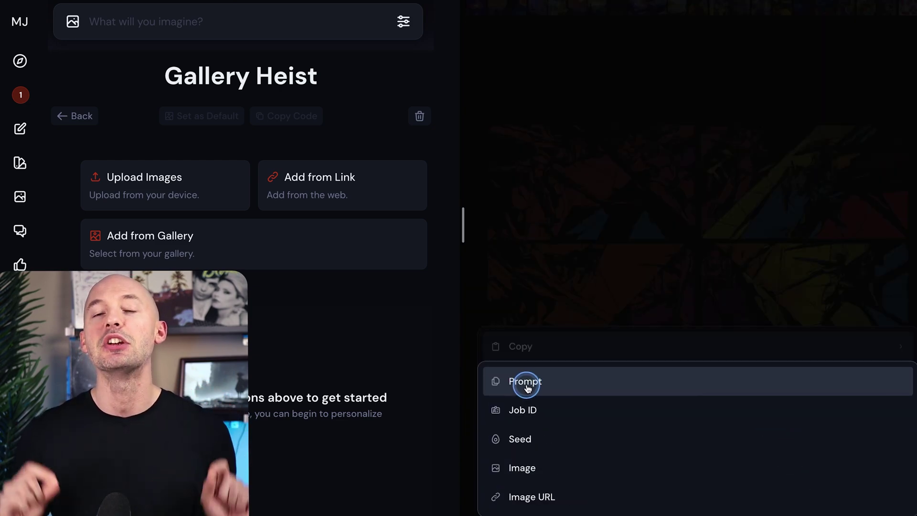
click(530, 387)
click(209, 243)
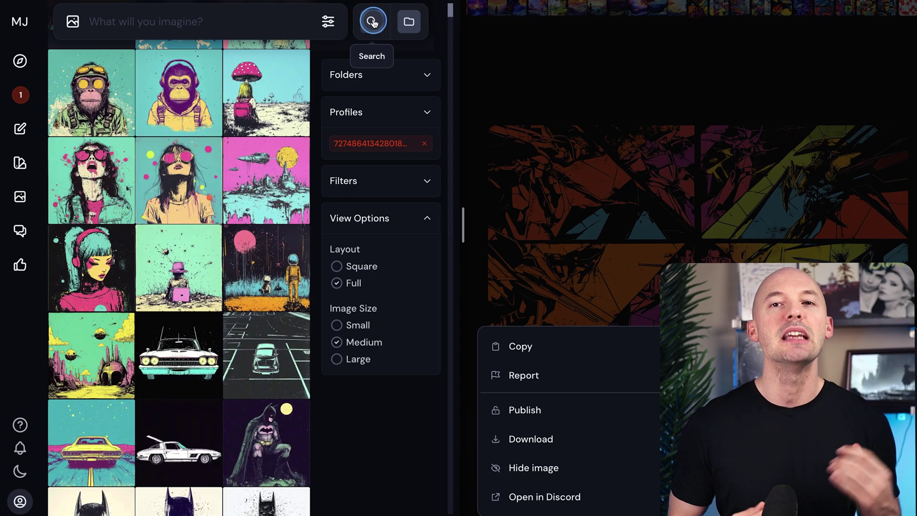
click(370, 22)
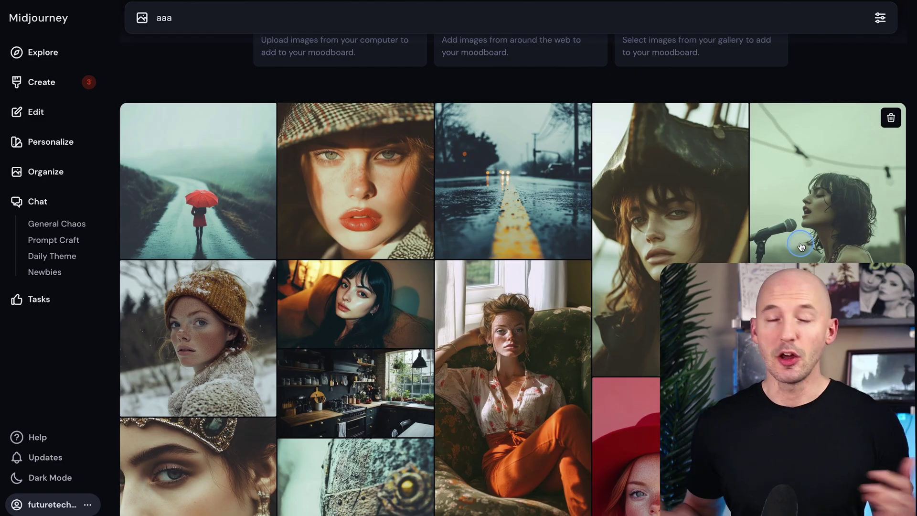
Step: Scroll down the Explore gallery on the way to the Neon Text moodboard
scroll(800, 246, down, 2)
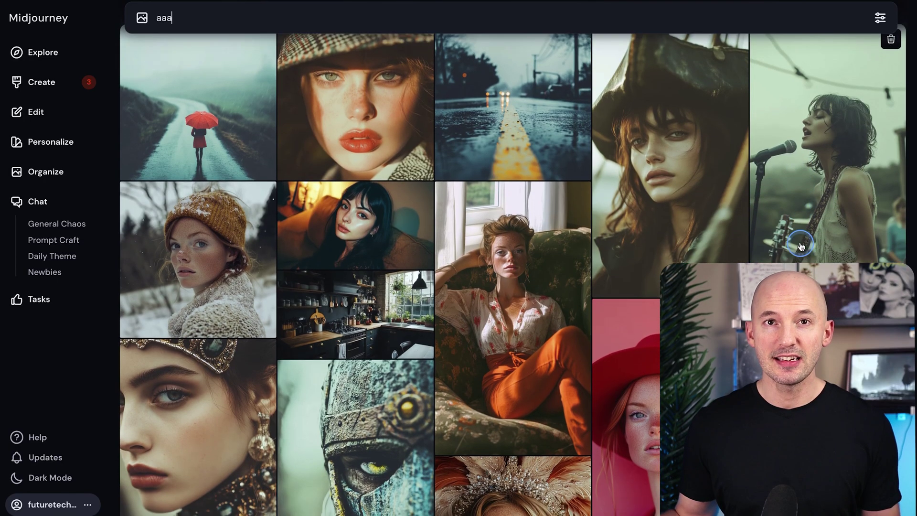
scroll(801, 246, down, 7)
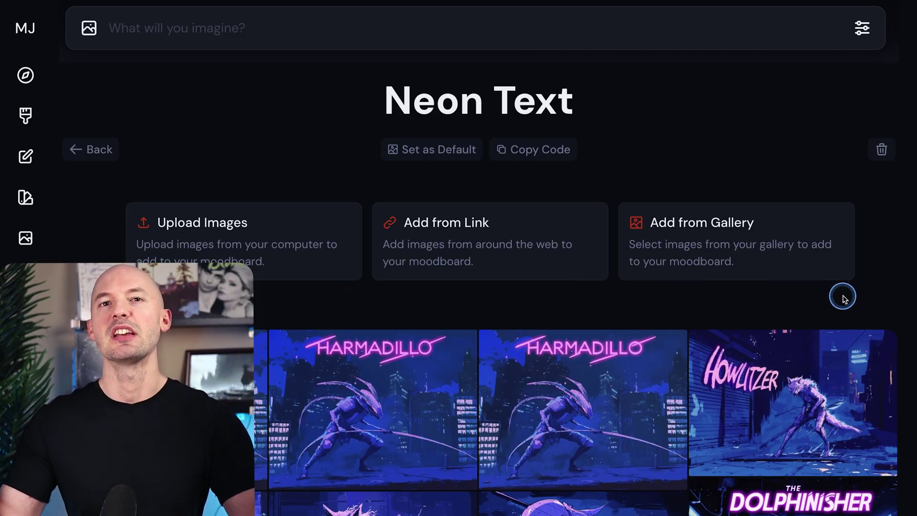
Step: Browse the Neon Text moodboard's creature images and open one of them
scroll(842, 299, down, 6)
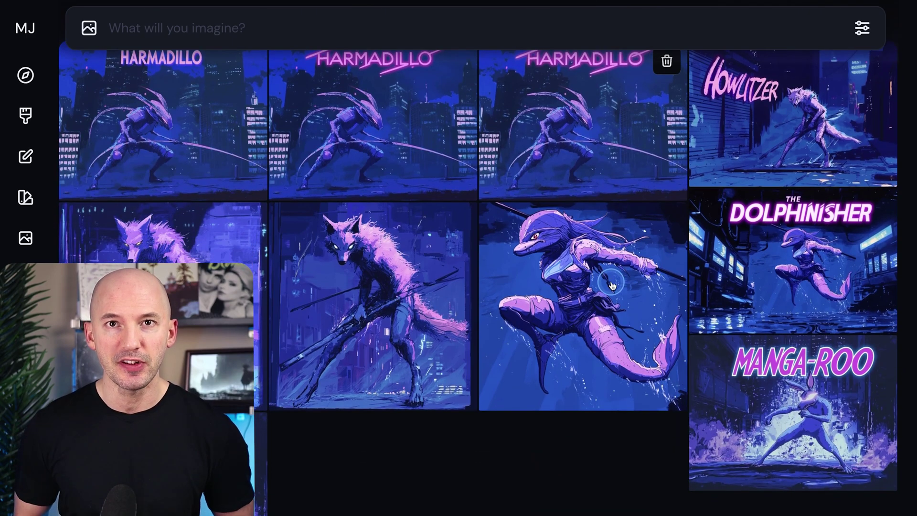
scroll(612, 286, down, 2)
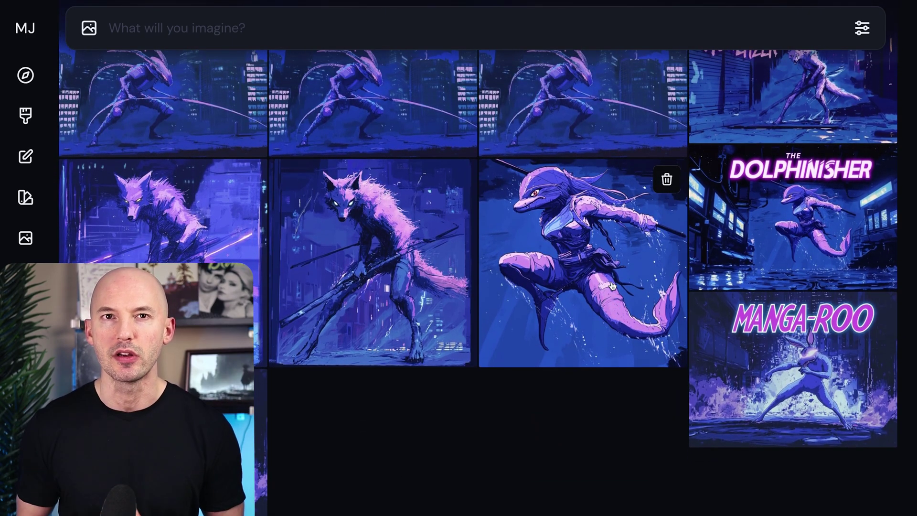
scroll(612, 287, up, 3)
click(451, 213)
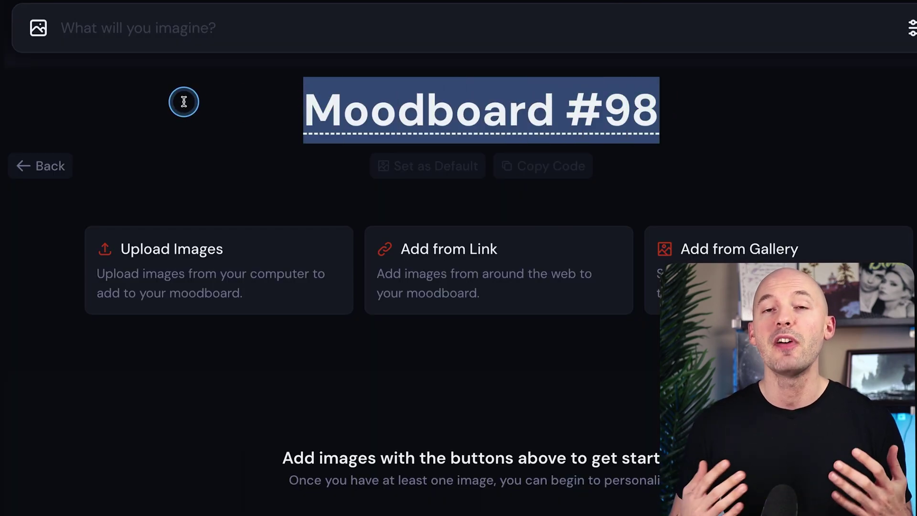
Step: Strong-remix the anime cat image, replacing 'cat' in the prompt with {owl,superhero}
text(A)
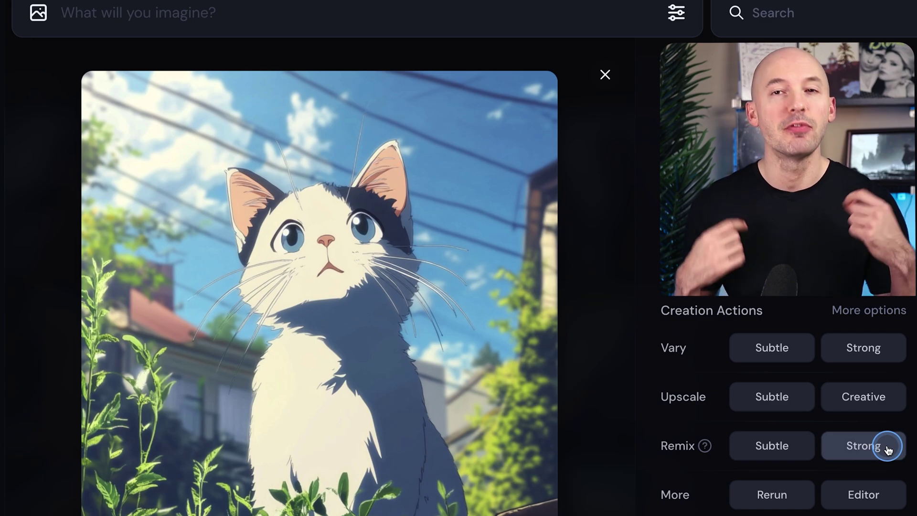
click(887, 449)
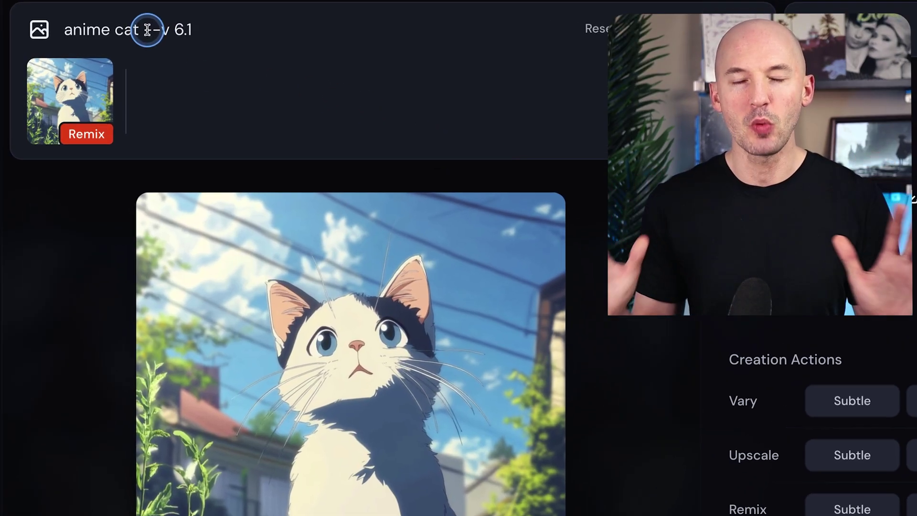
double_click(144, 27)
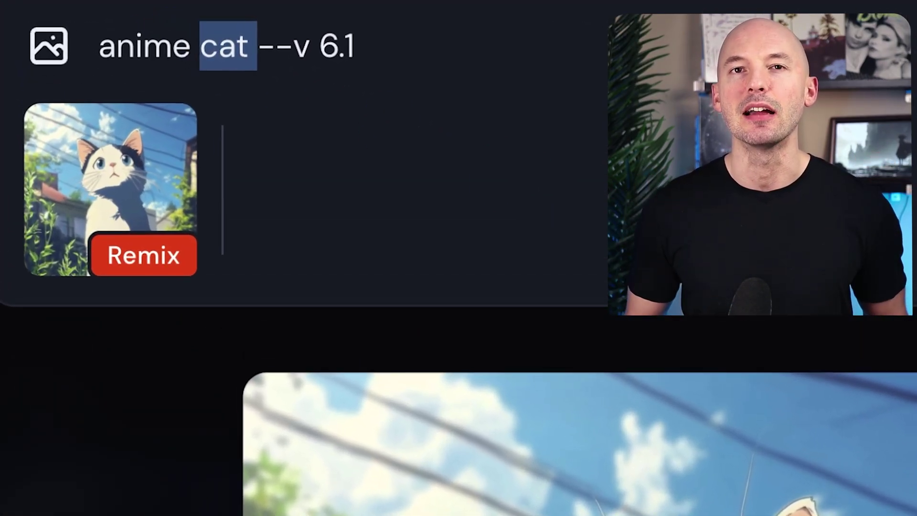
text({owl,su)
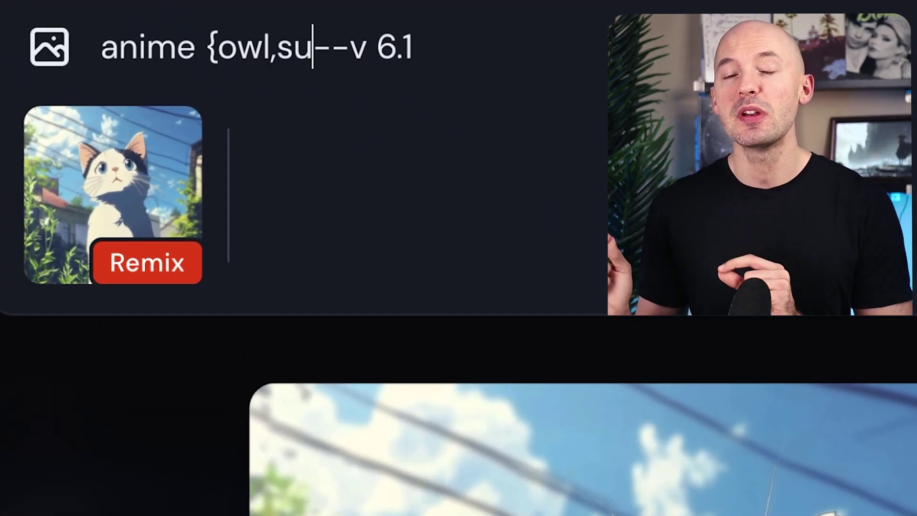
text(perhero})
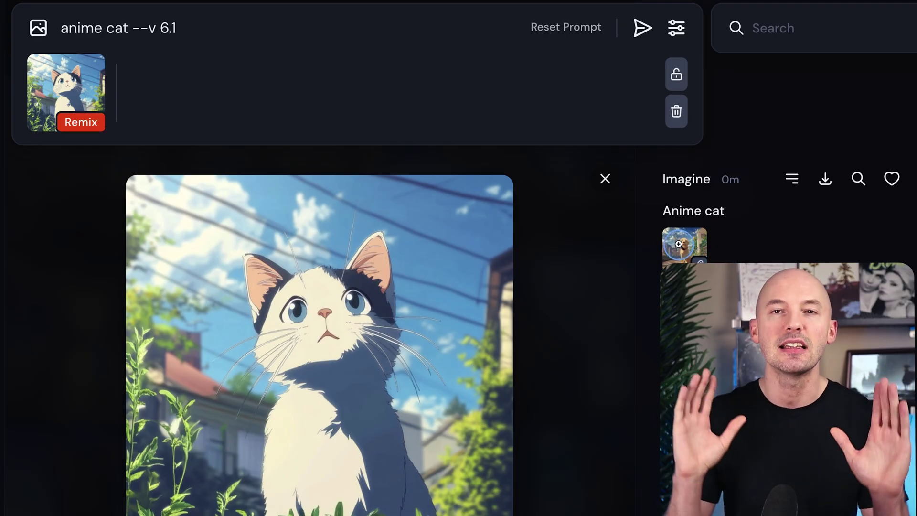
Step: Drop the dog image from recent creations into the anime cat prompt as an image reference
drag(679, 244, 405, 201)
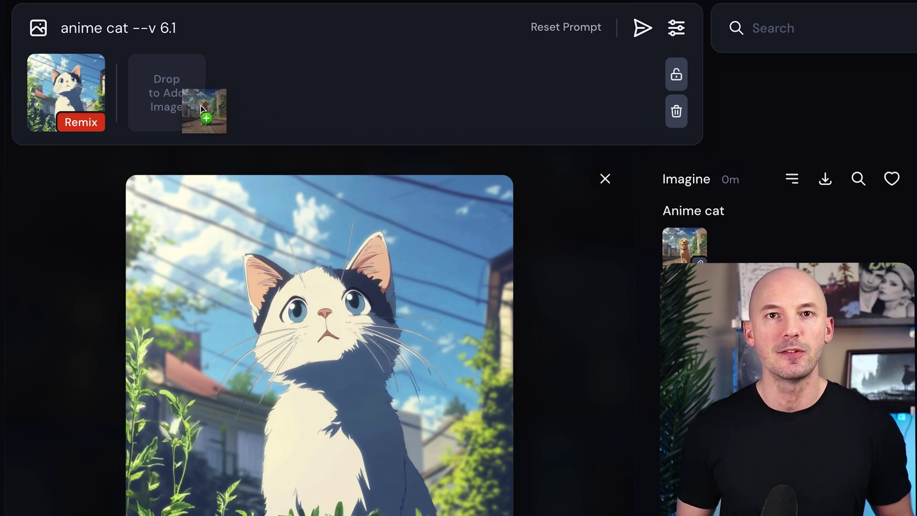
drag(201, 109, 202, 110)
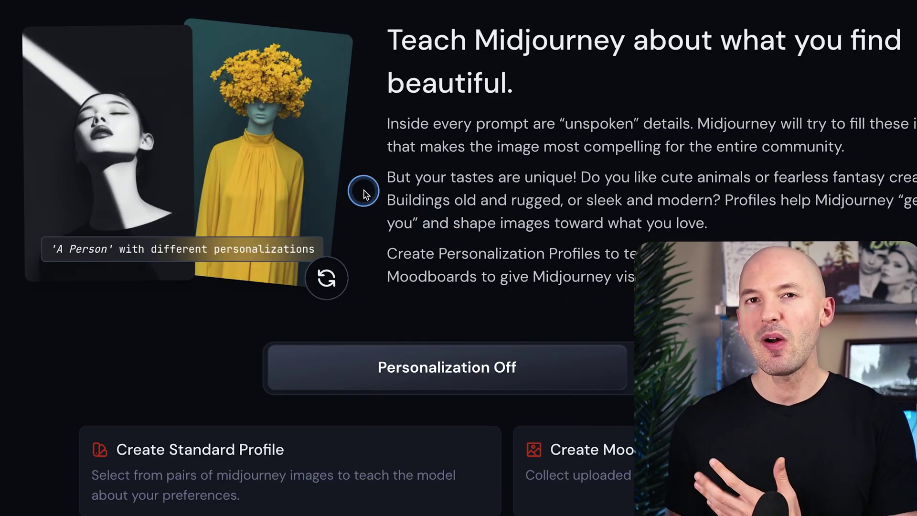
Step: Refresh the 'A Person' sample images three times to see other personalization codes
click(119, 178)
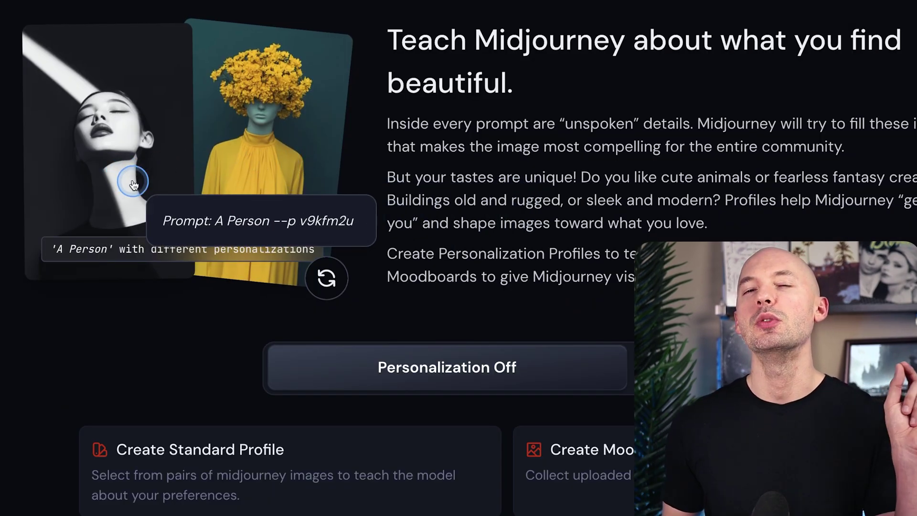
click(323, 277)
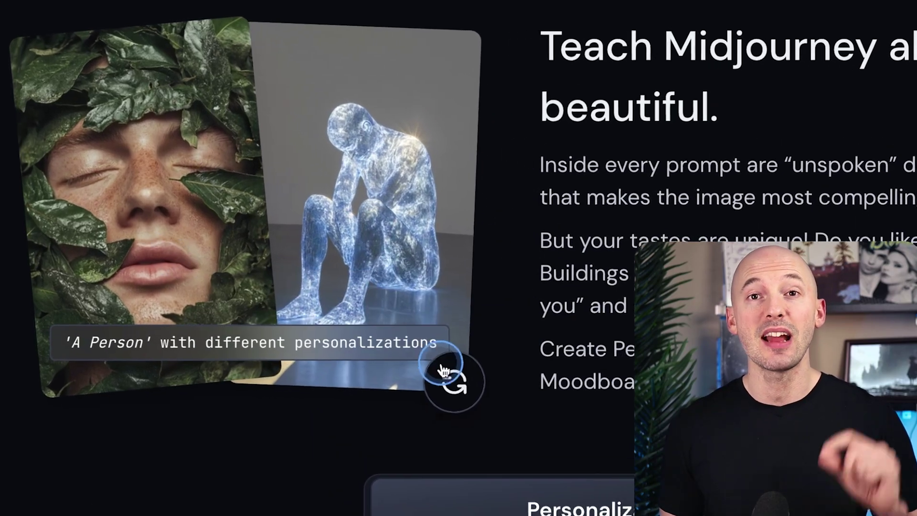
click(373, 317)
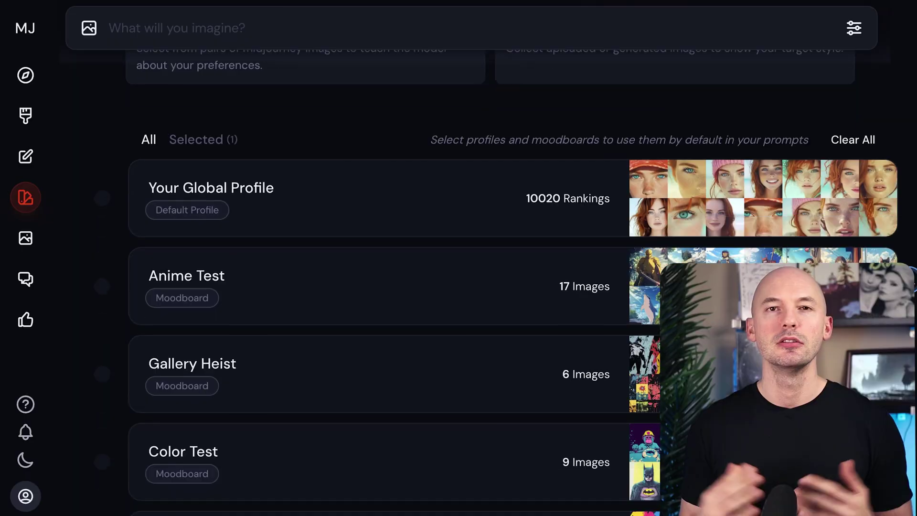
scroll(377, 286, down, 20)
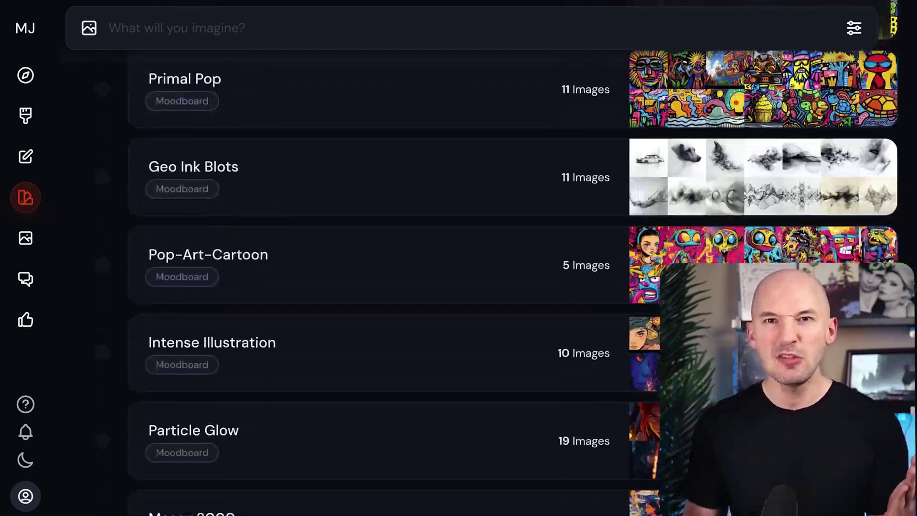
scroll(377, 286, down, 20)
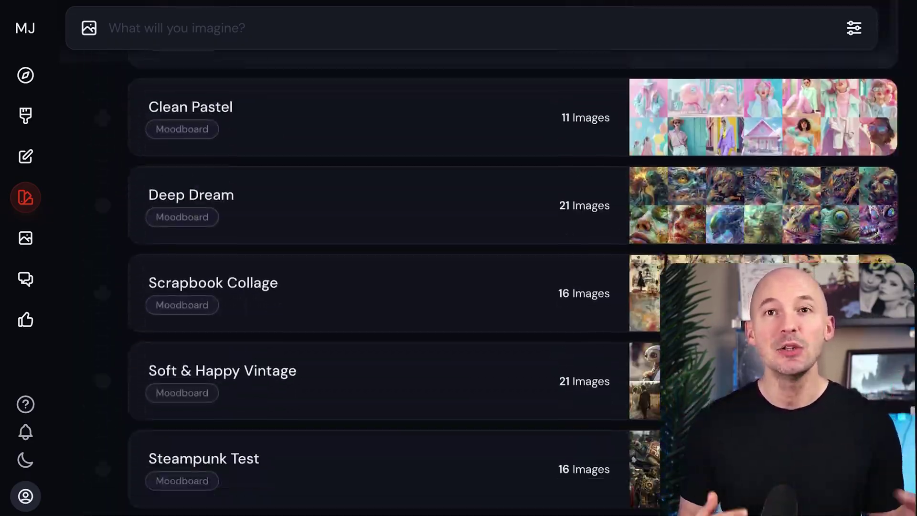
scroll(377, 287, down, 20)
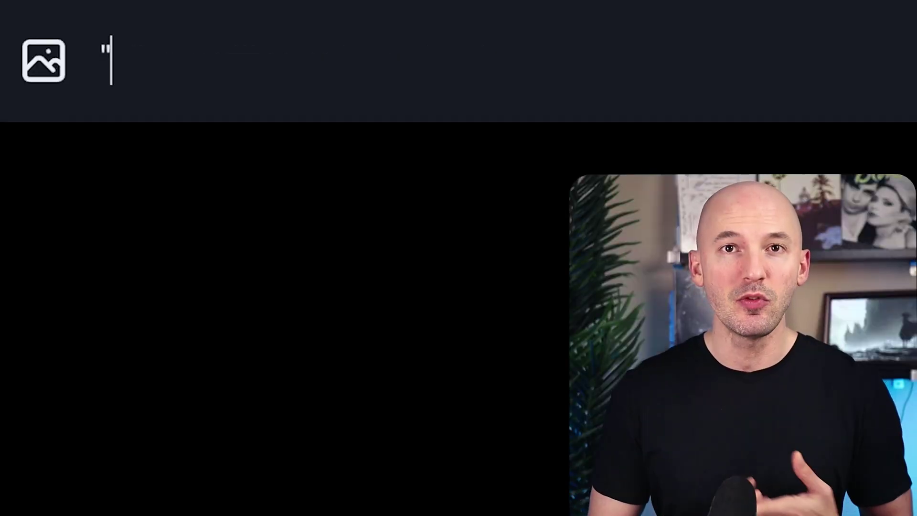